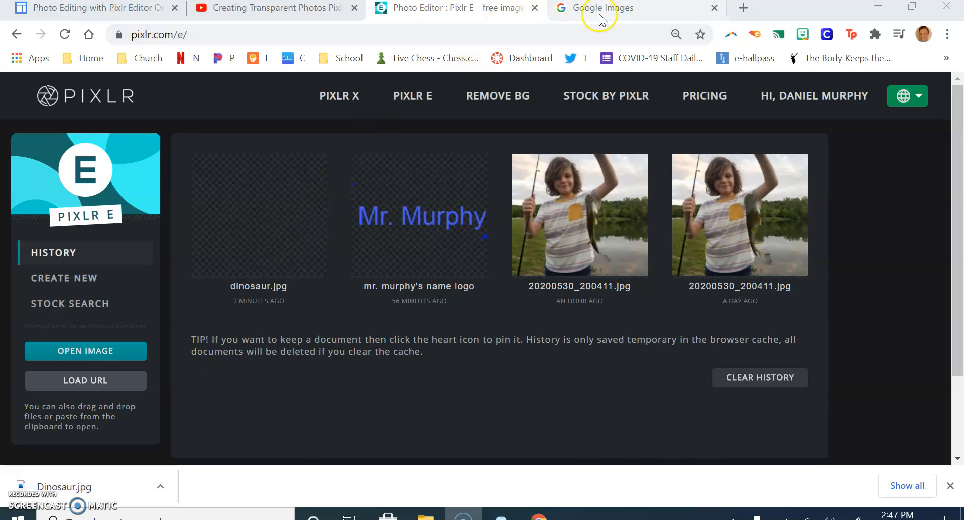
Search Google Images for "frightening dinosaur".
left_click(616, 11)
left_click(454, 317)
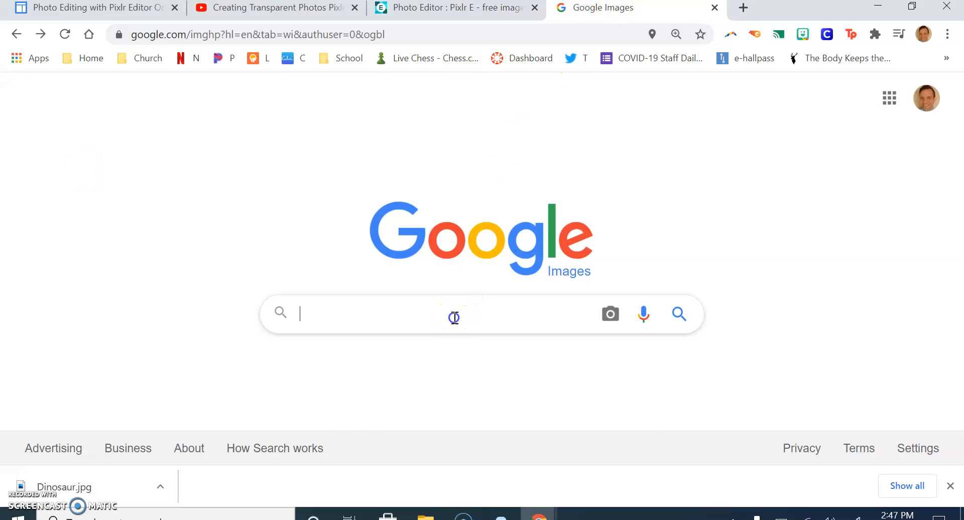
left_click(440, 347)
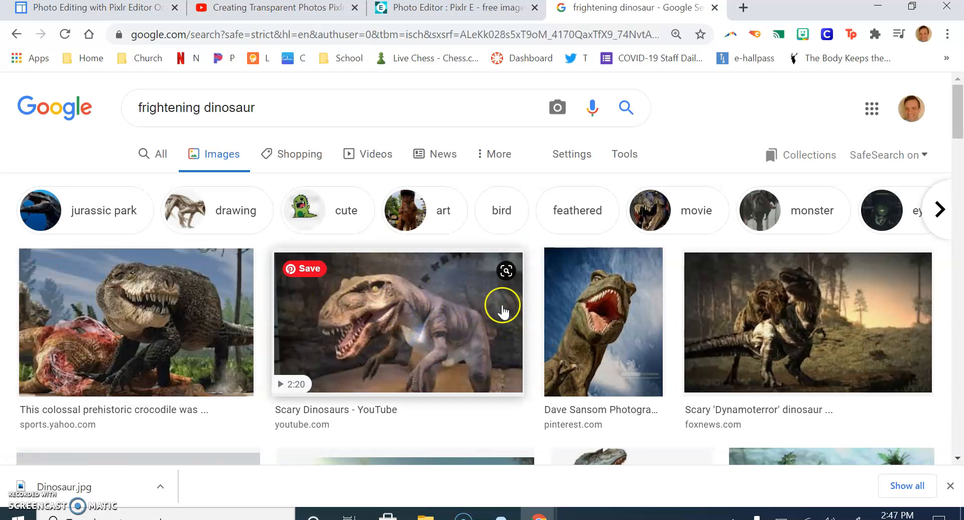
Open the preview of the "25 Terrifying Dinosaurs" list25 image from the search results.
scroll(617, 321, "down", 5)
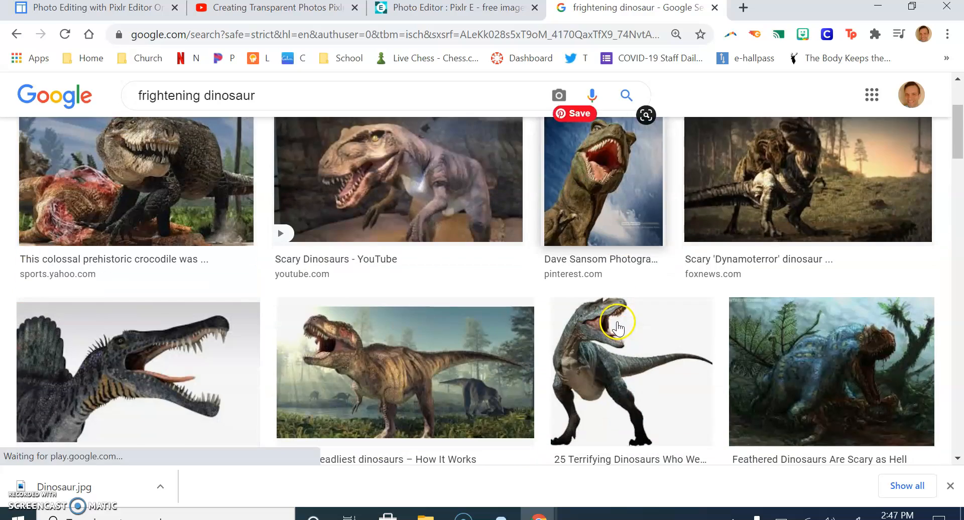
scroll(617, 326, "down", 3)
scroll(637, 311, "up", 4)
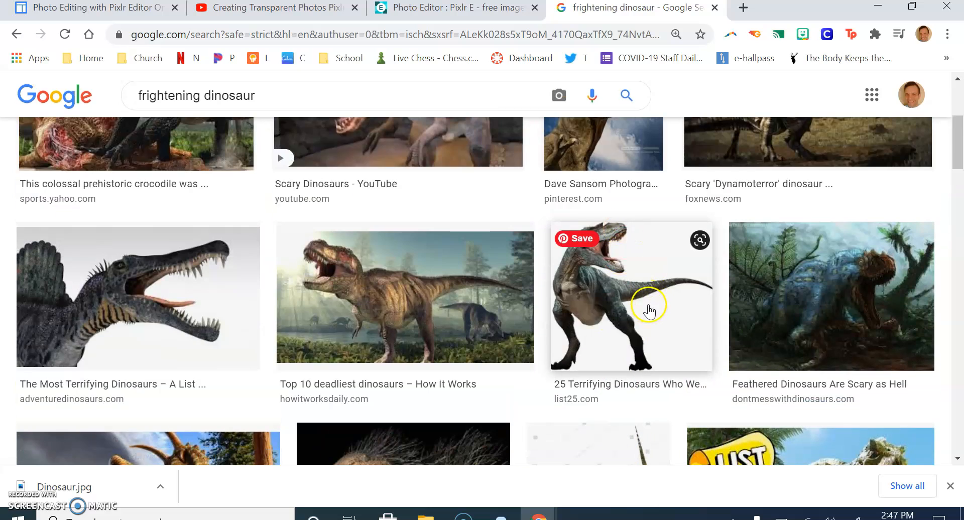
left_click(638, 312)
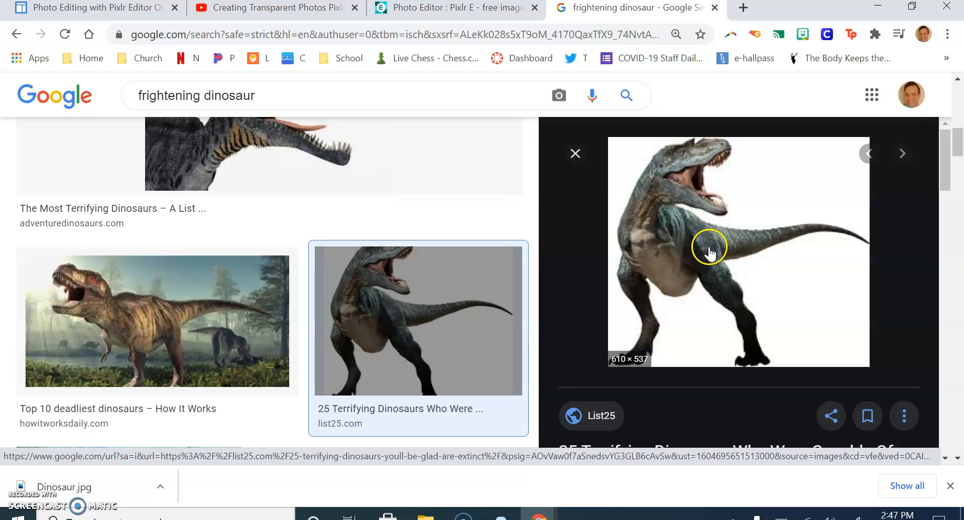
Copy the dinosaur image's address and try loading it into Pixlr E as an image URL.
right_click(772, 181)
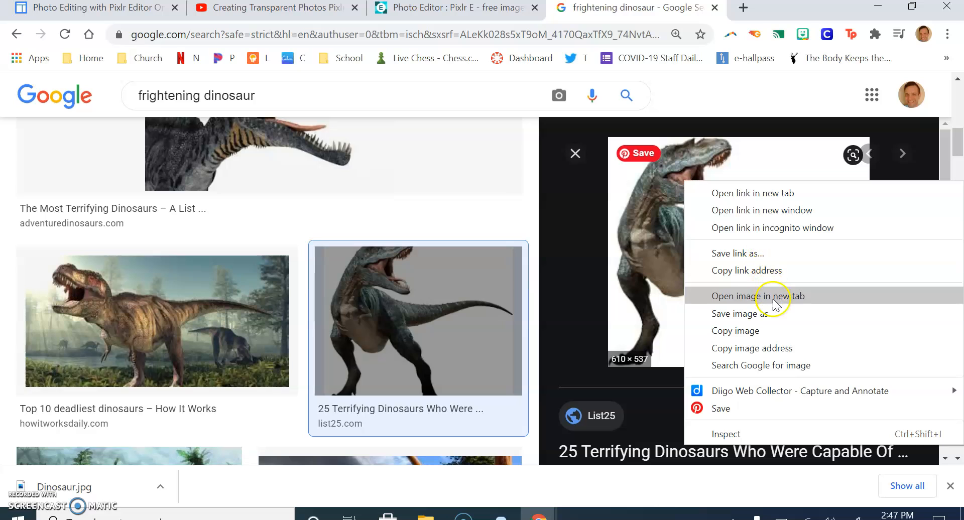
left_click(798, 347)
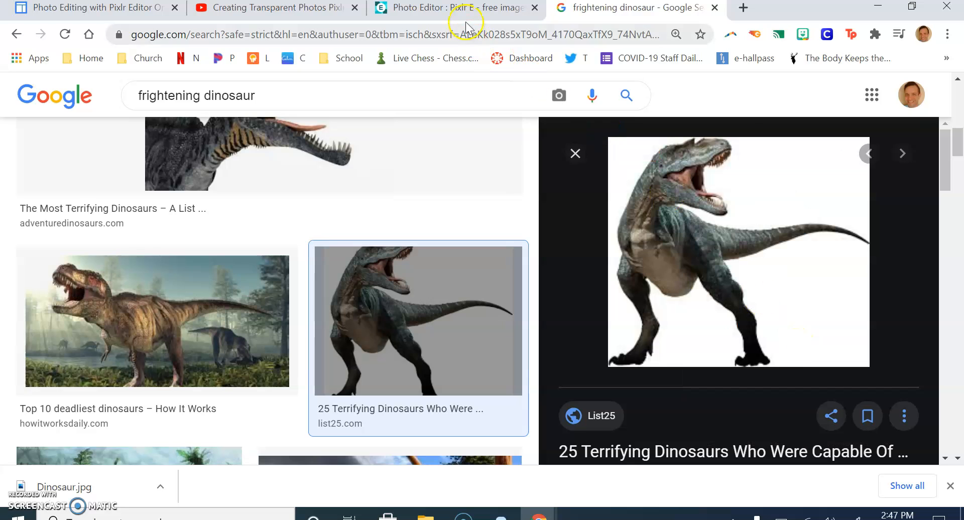
left_click(462, 7)
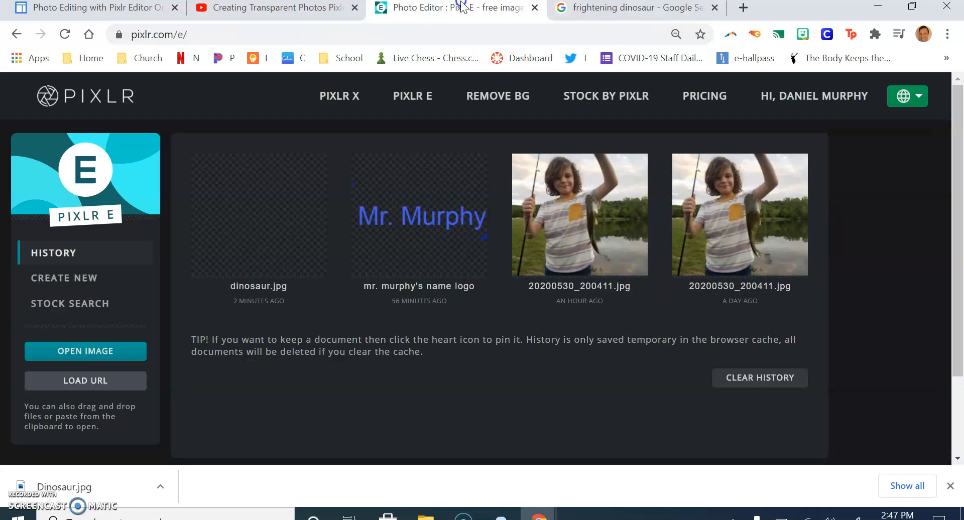
left_click(87, 381)
left_click(385, 272)
key("ctrl+v")
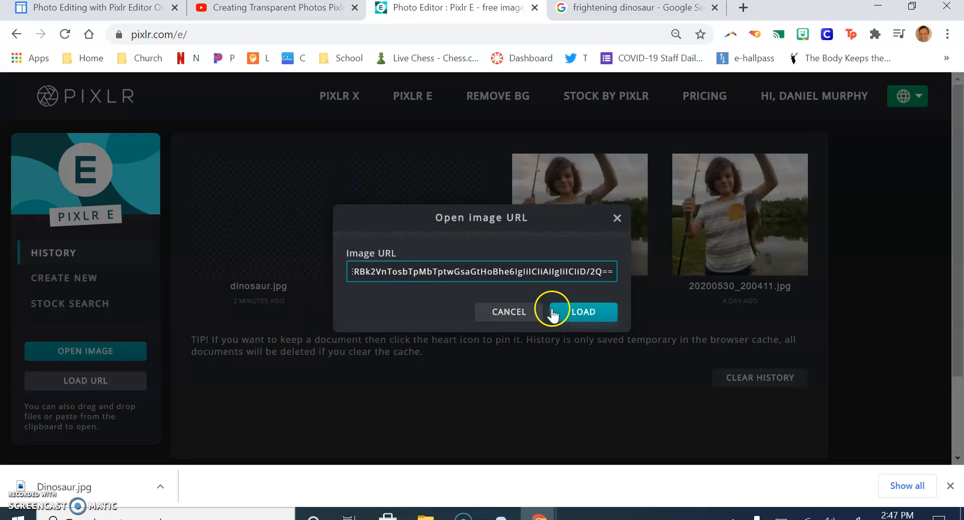
left_click(576, 311)
left_click(584, 351)
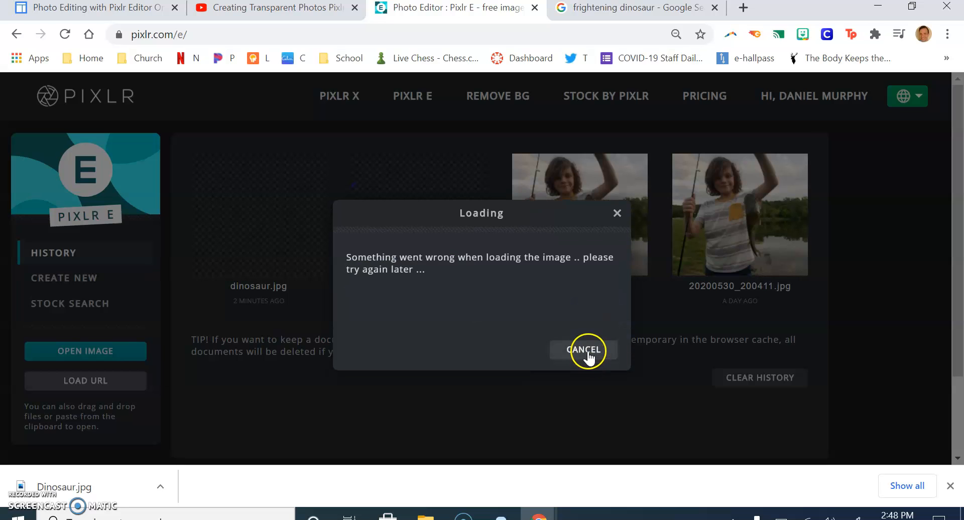
Save the dinosaur image to the Desktop Trash folder under the name dino.
left_click(662, 9)
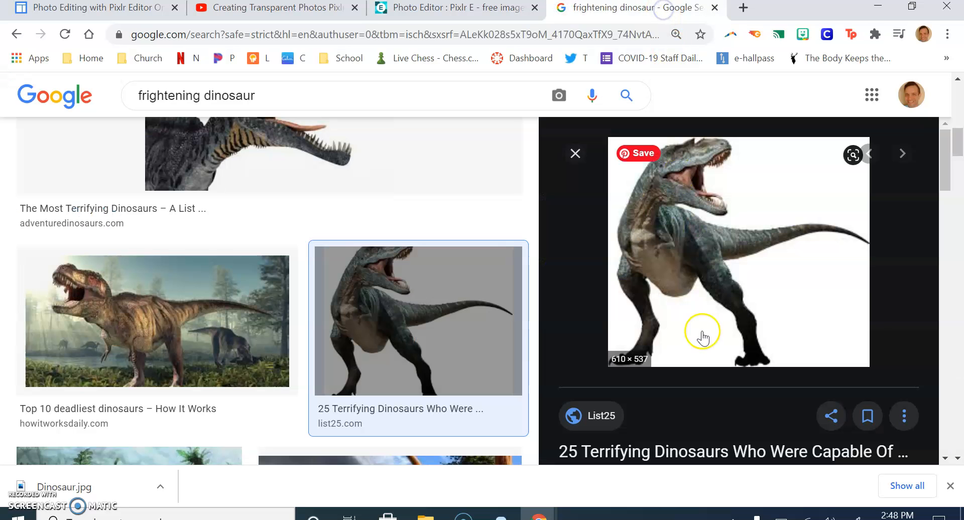
right_click(718, 251)
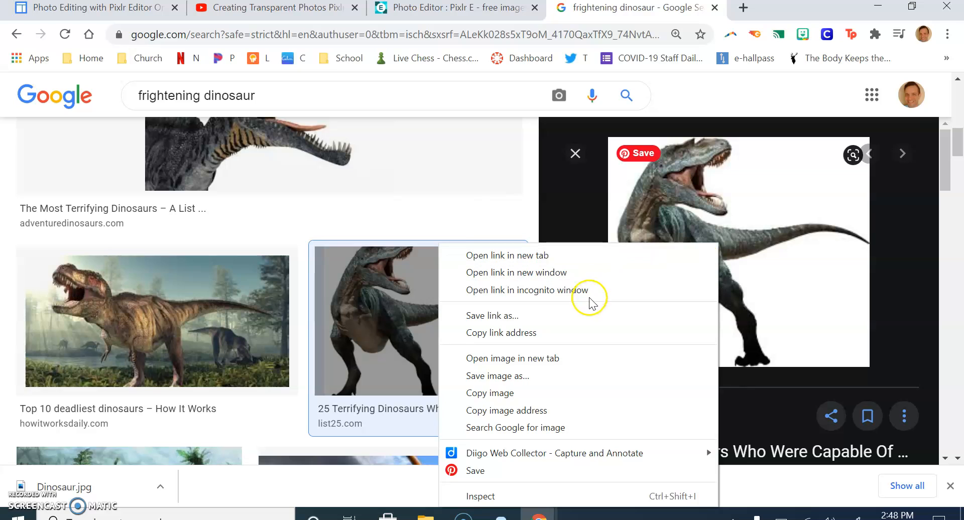
left_click(576, 375)
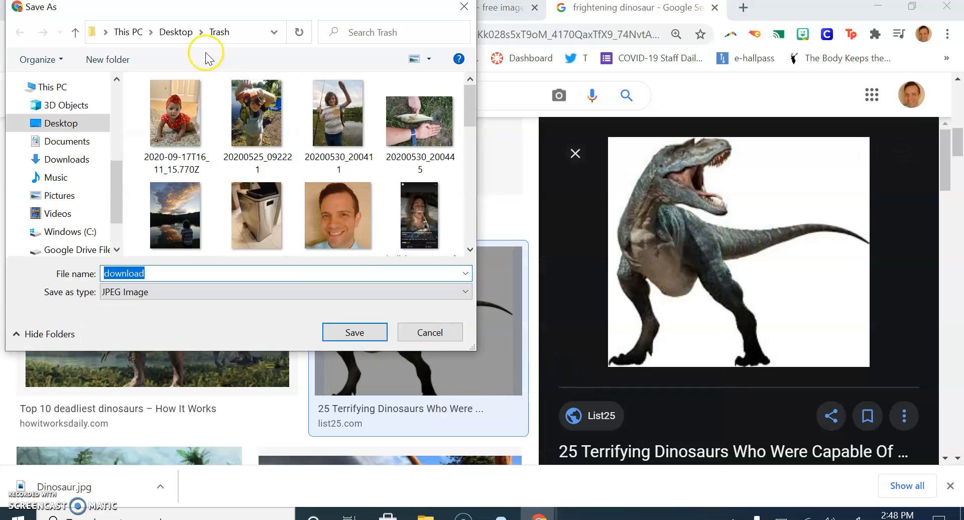
type("dino")
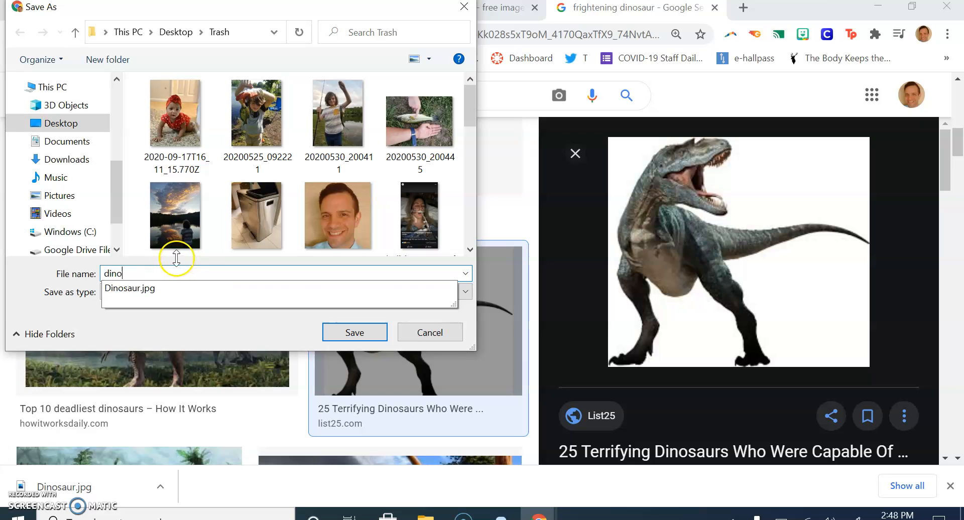
left_click(358, 333)
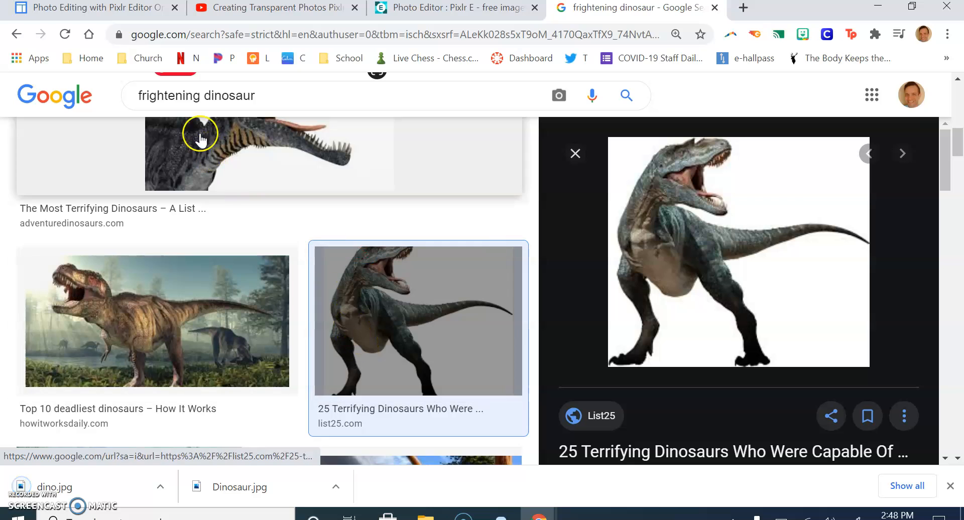
Open dino.jpg from the Desktop Trash folder in Pixlr E.
left_click(478, 11)
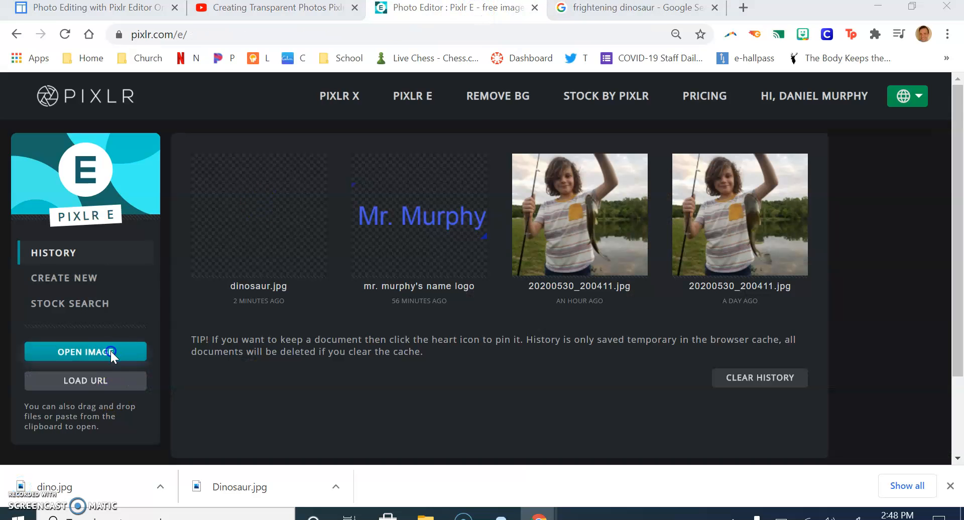
left_click(111, 350)
scroll(236, 226, "down", 2)
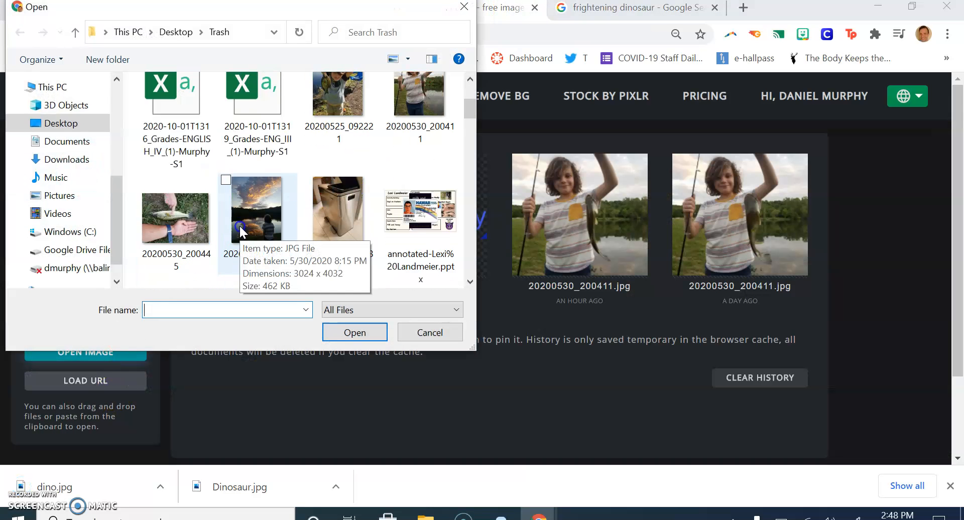
scroll(241, 230, "down", 5)
scroll(241, 231, "down", 2)
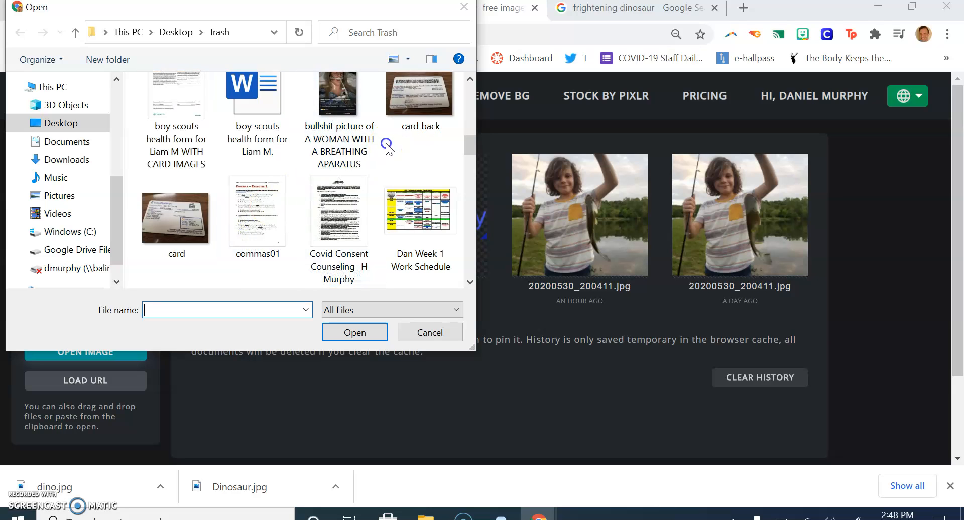
scroll(387, 148, "down", 2)
left_click(155, 237)
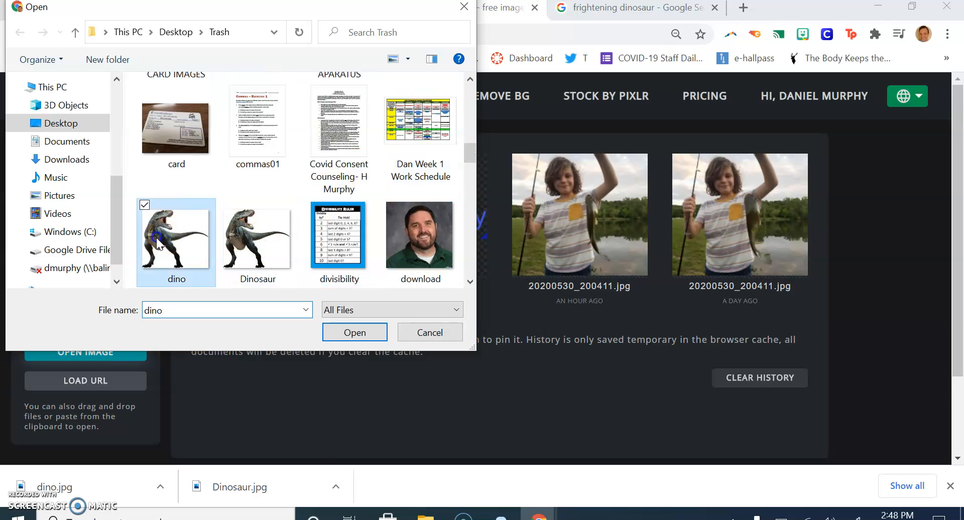
left_click(375, 333)
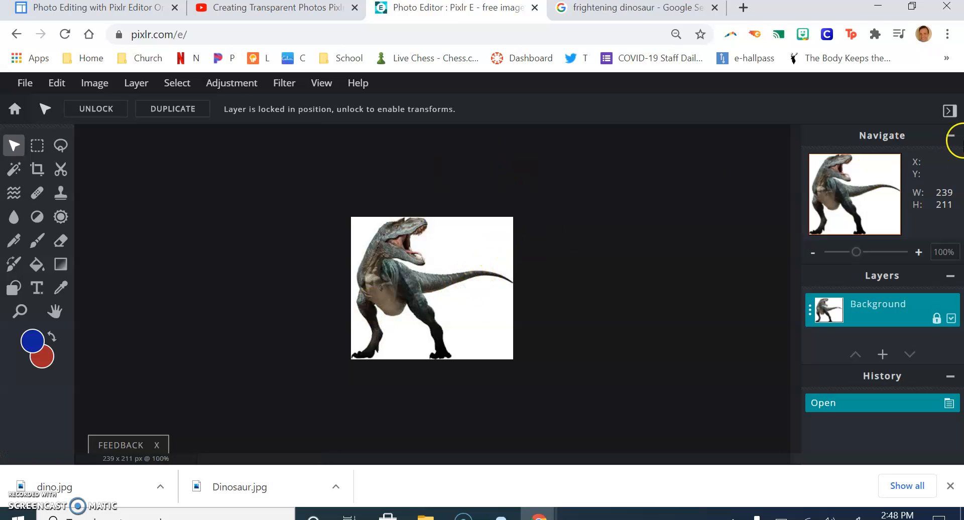
Remove the white background around the dinosaur by selecting each white region with the Magic Wand and deleting it.
left_click(871, 252)
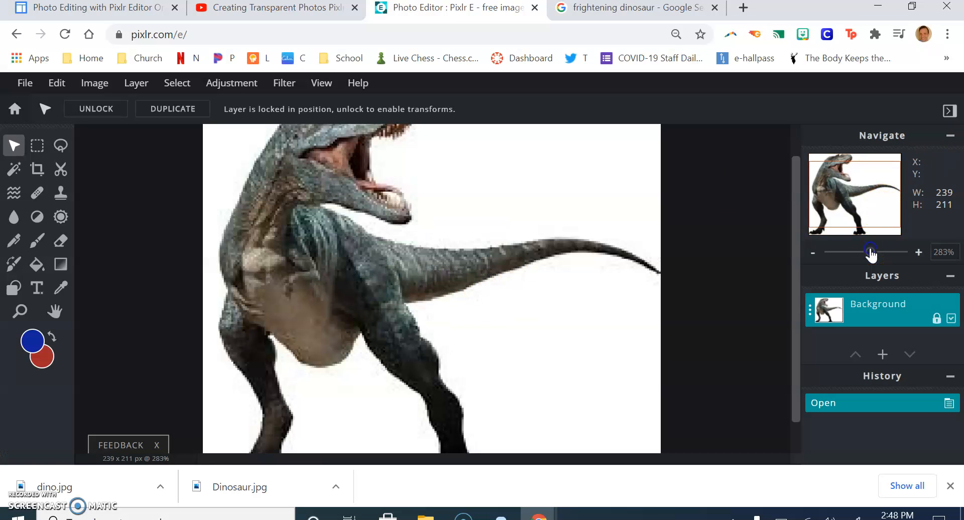
left_click_drag(870, 252, 861, 253)
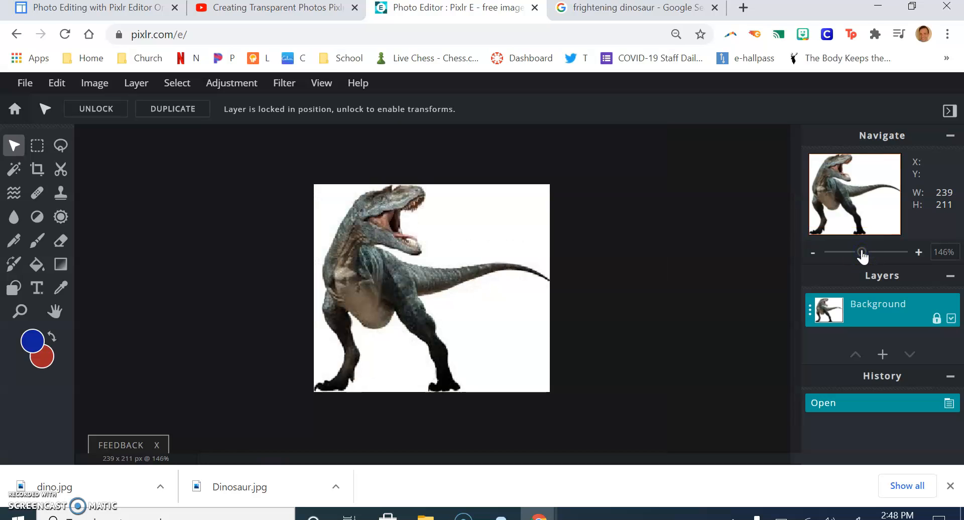
left_click(14, 173)
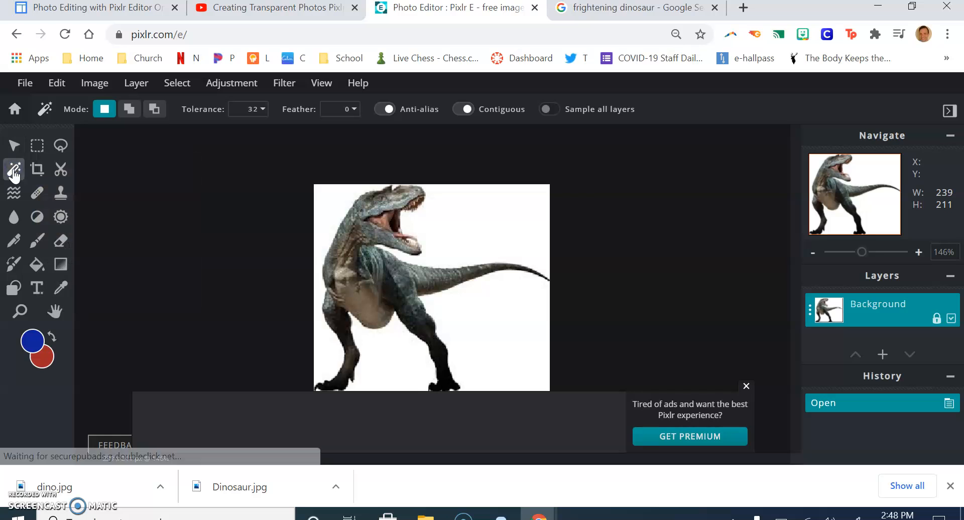
left_click(480, 232)
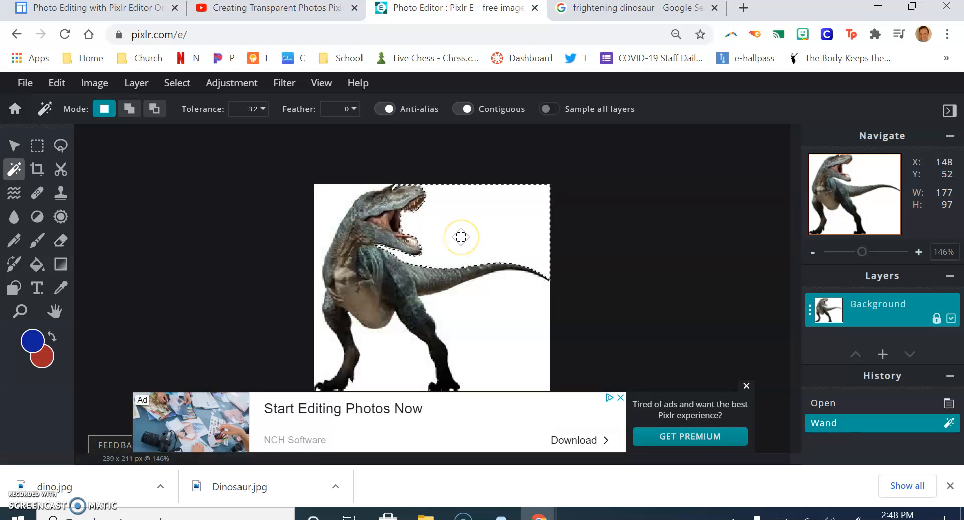
key("Delete")
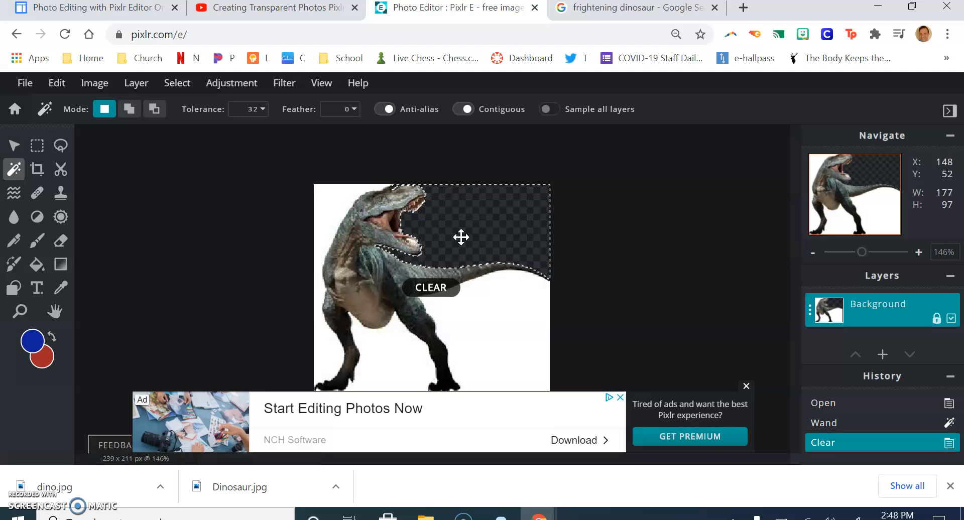
left_click(475, 329)
key("Delete")
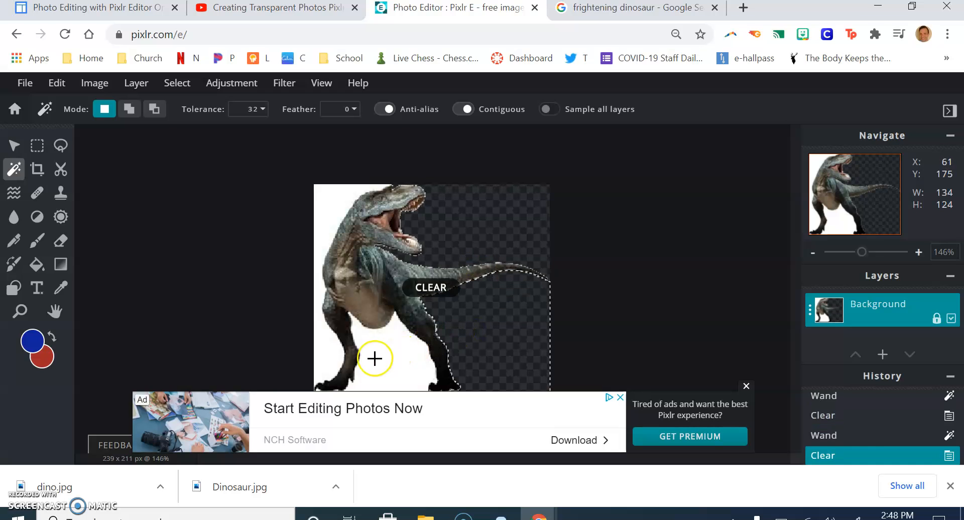
left_click(383, 360)
key("Delete")
left_click(329, 209)
key("Delete")
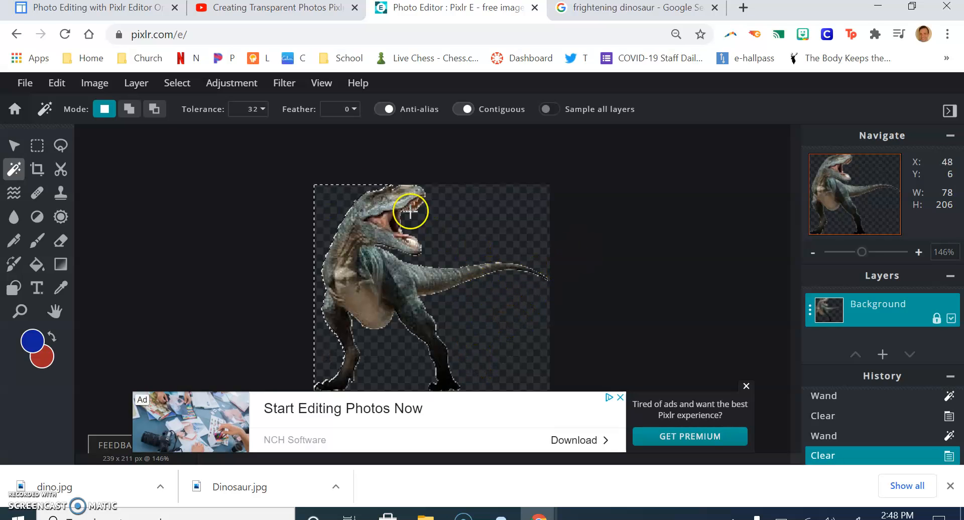
Select the whole image.
left_click(13, 146)
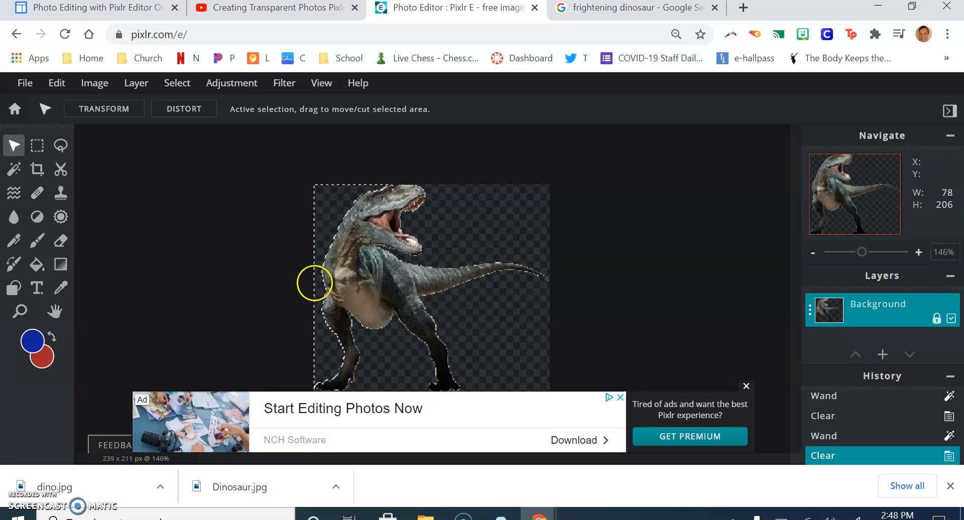
left_click(56, 83)
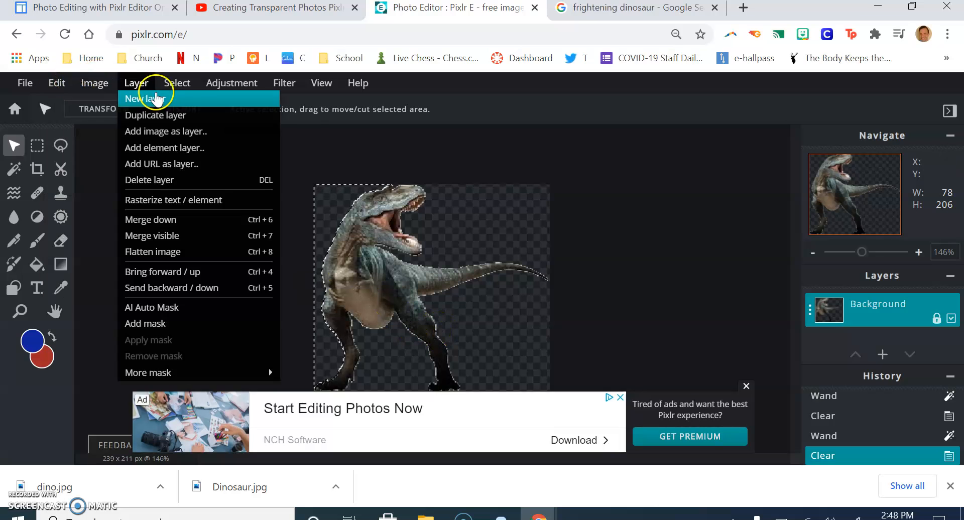
mouse_move(181, 81)
left_click(181, 100)
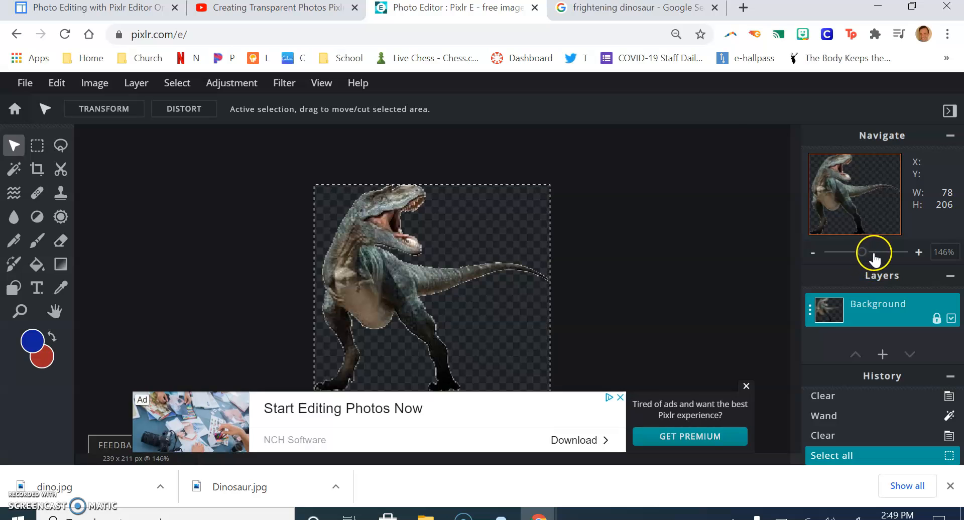
Choose the Eraser tool with a 15 px brush.
left_click_drag(874, 259, 877, 259)
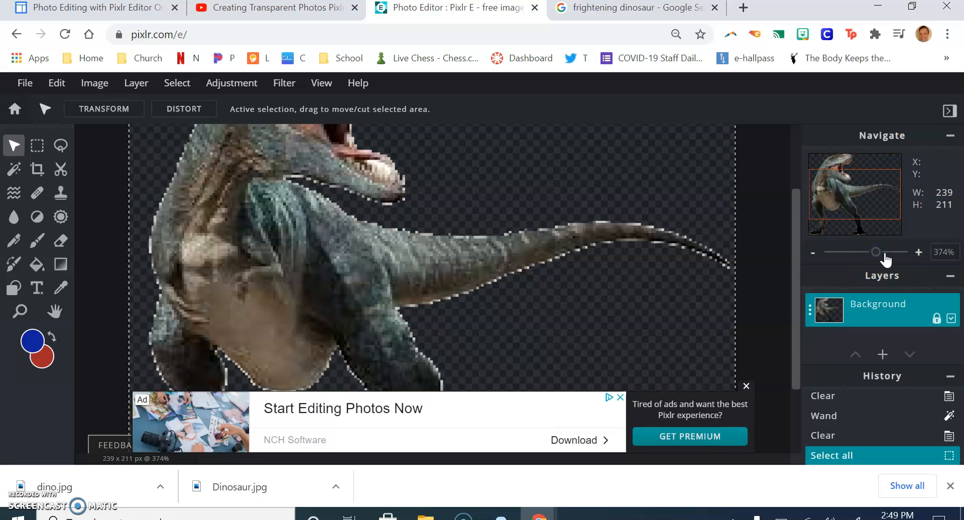
left_click(885, 259)
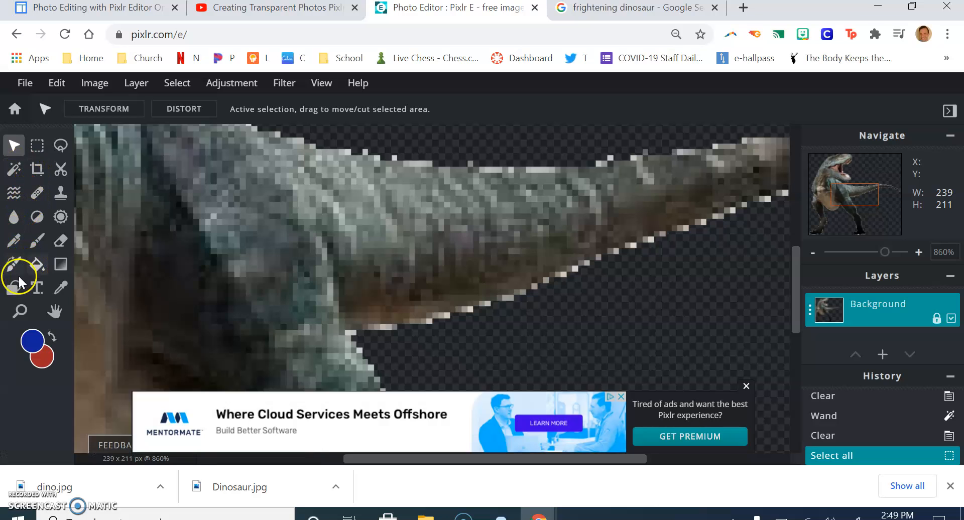
left_click(61, 242)
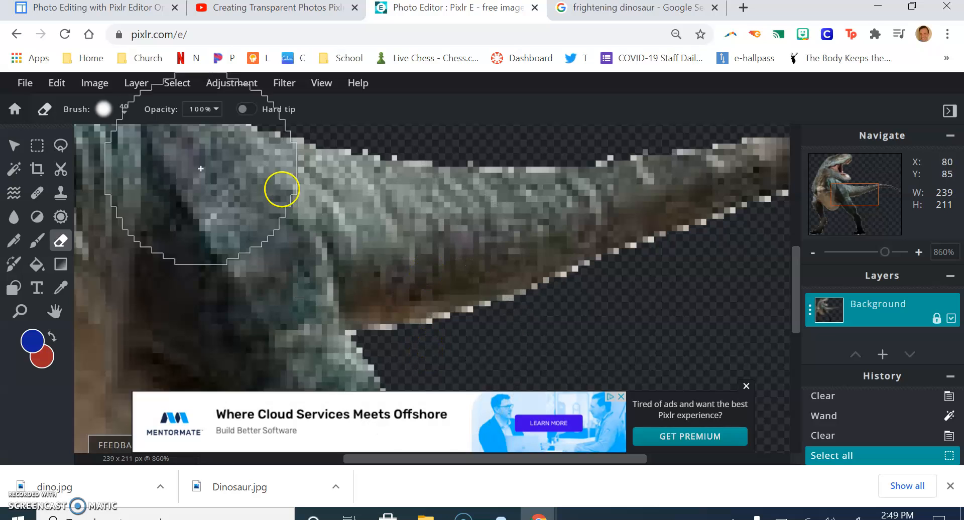
left_click(124, 111)
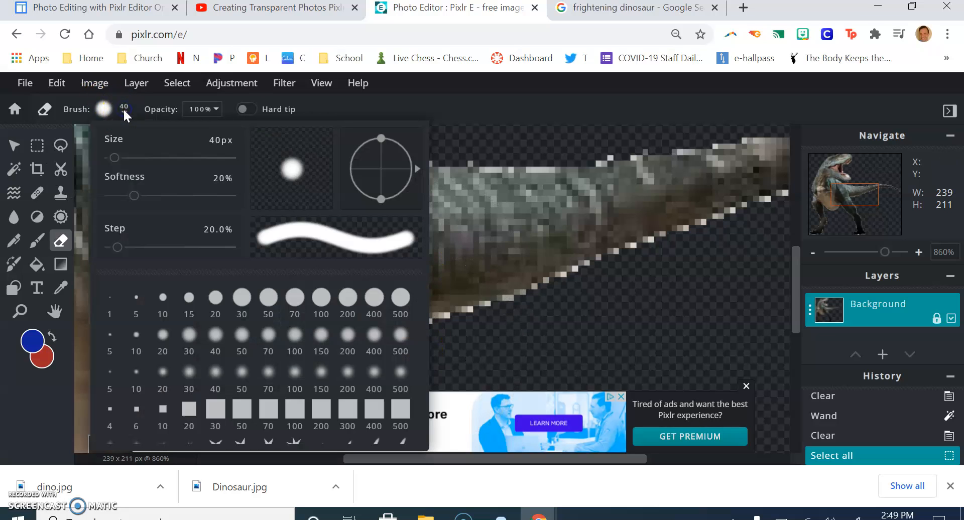
left_click(189, 297)
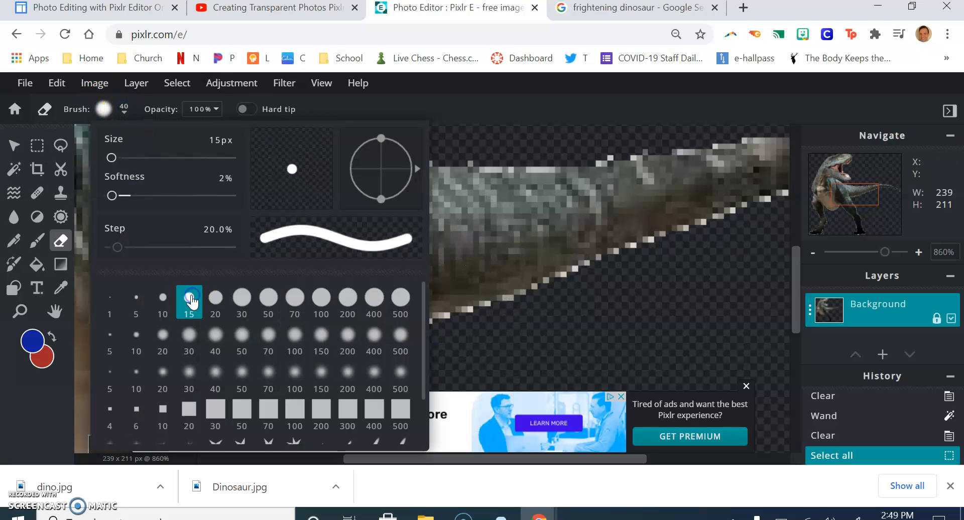
Switch the Eraser brush size to 5 px.
left_click(523, 314)
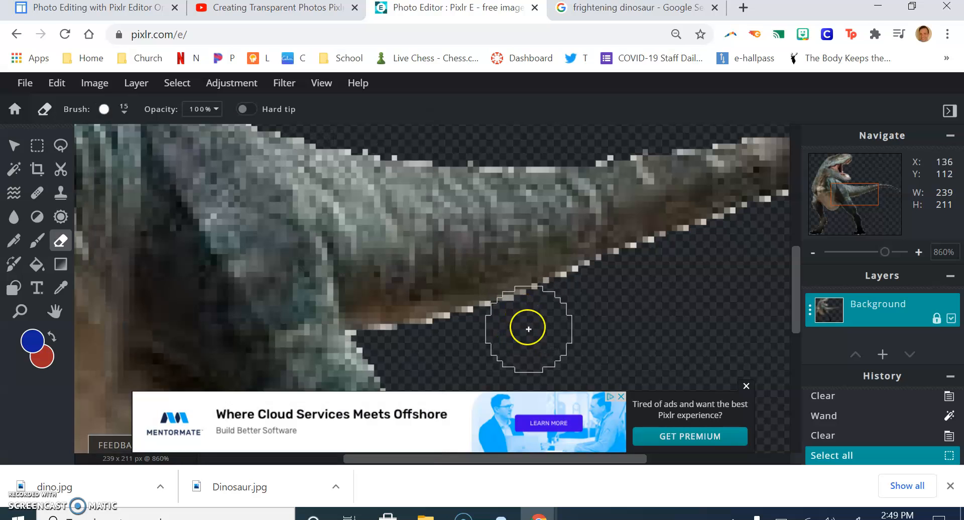
left_click(125, 112)
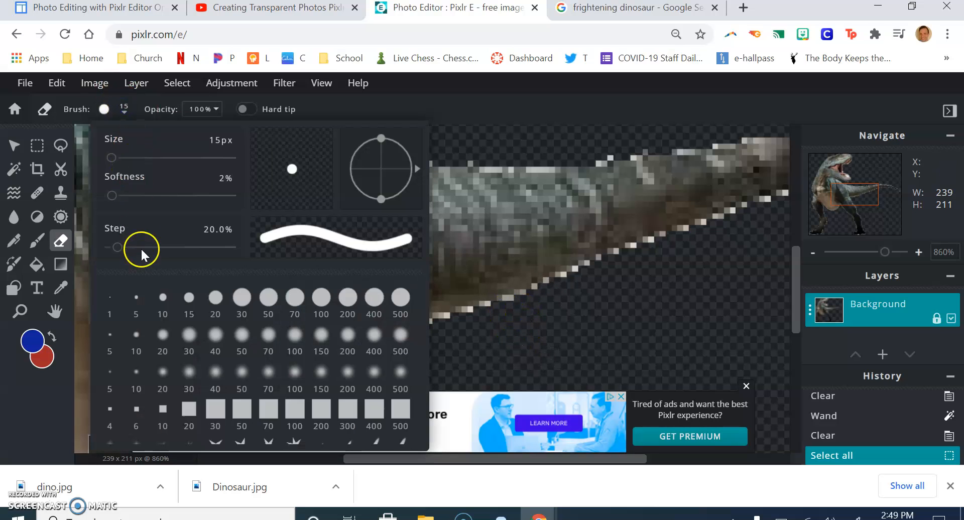
left_click(140, 304)
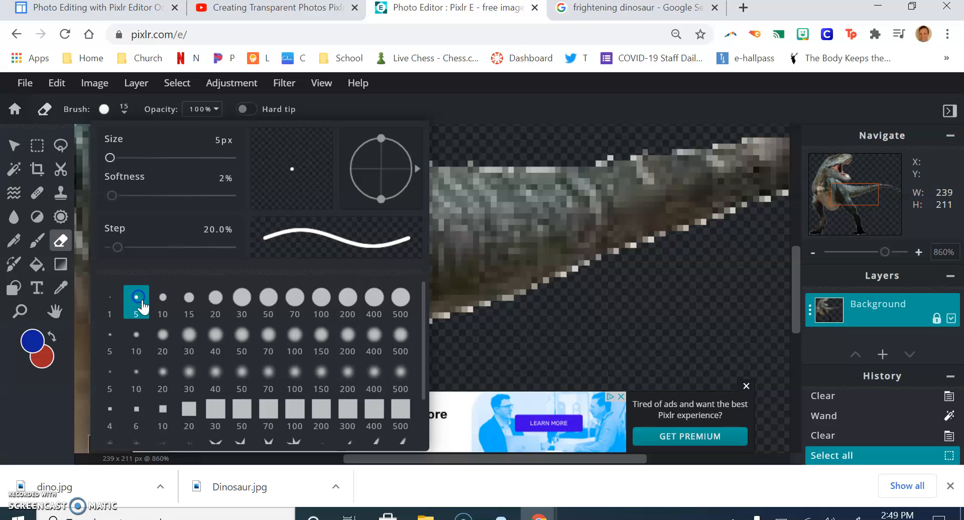
left_click(526, 341)
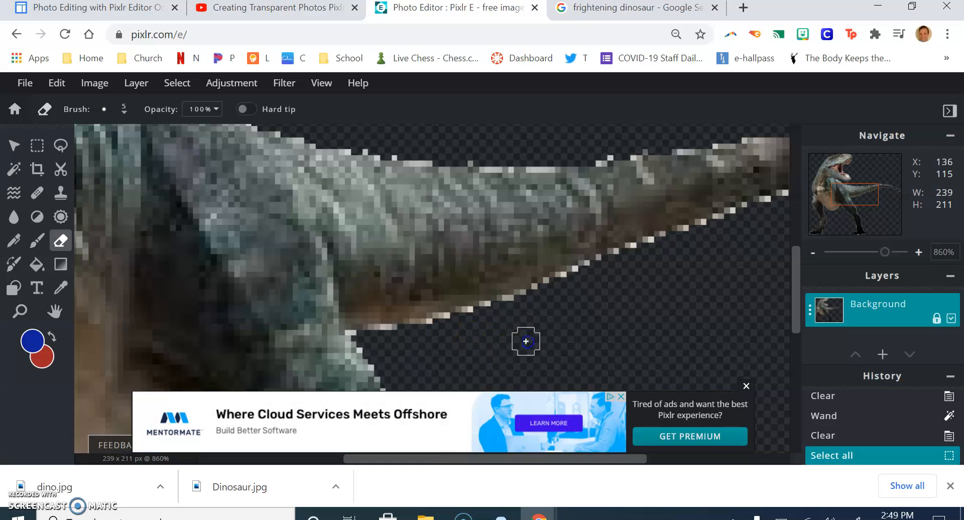
Erase the leftover white fringe pixels along the tail's lower and upper edges.
left_click(489, 316)
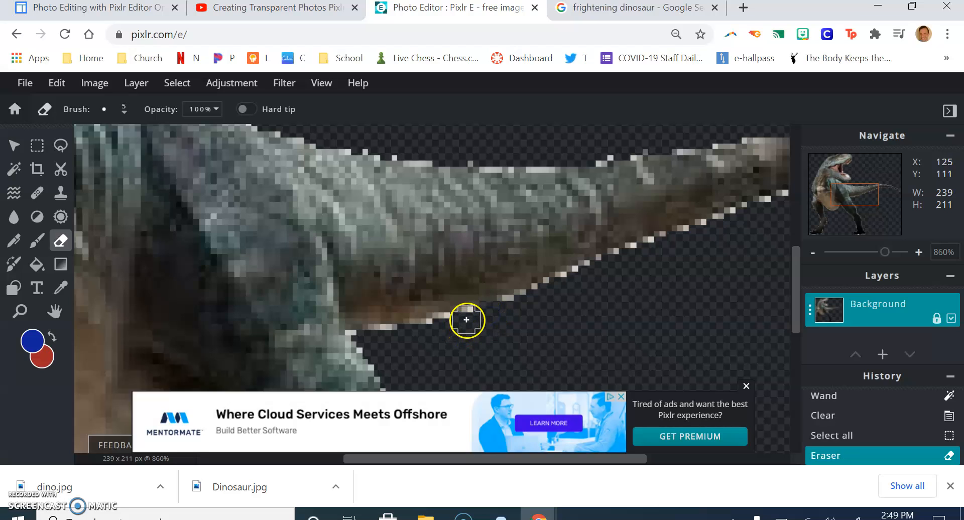
left_click(460, 327)
left_click(436, 332)
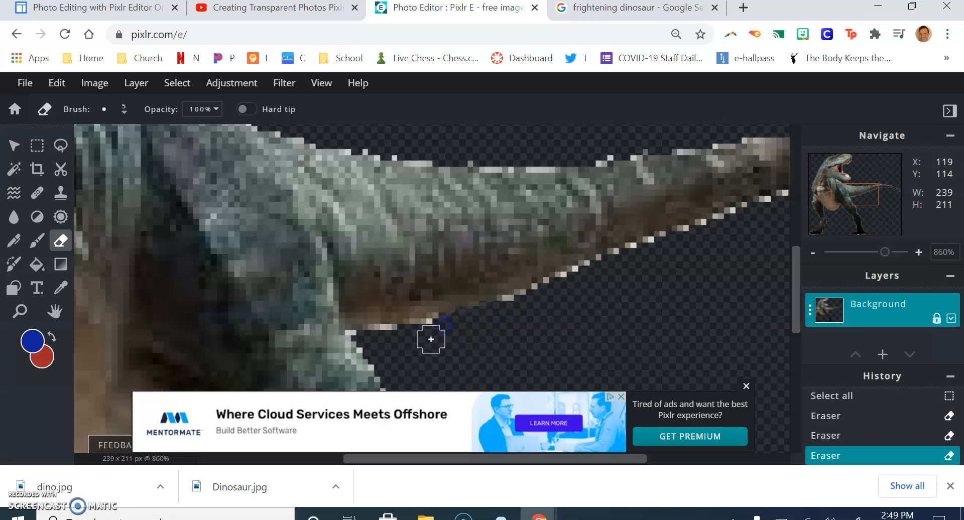
left_click(426, 331)
left_click(387, 340)
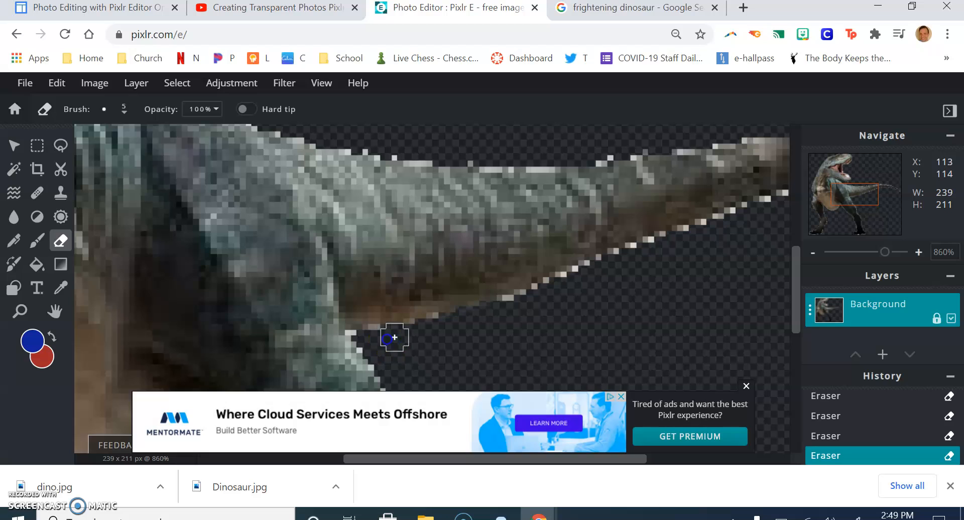
left_click(512, 311)
left_click(529, 307)
left_click(544, 300)
left_click(555, 294)
left_click(566, 288)
left_click(585, 282)
left_click(584, 280)
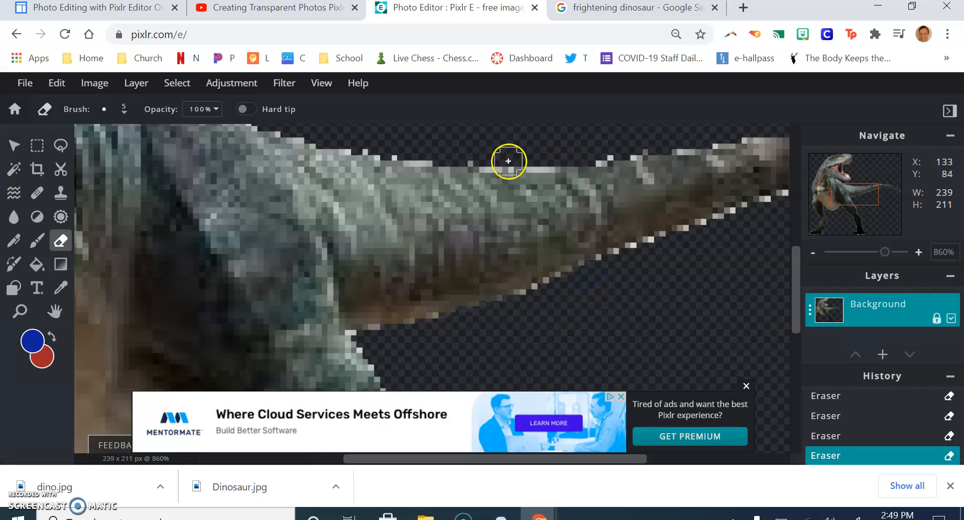
left_click(539, 157)
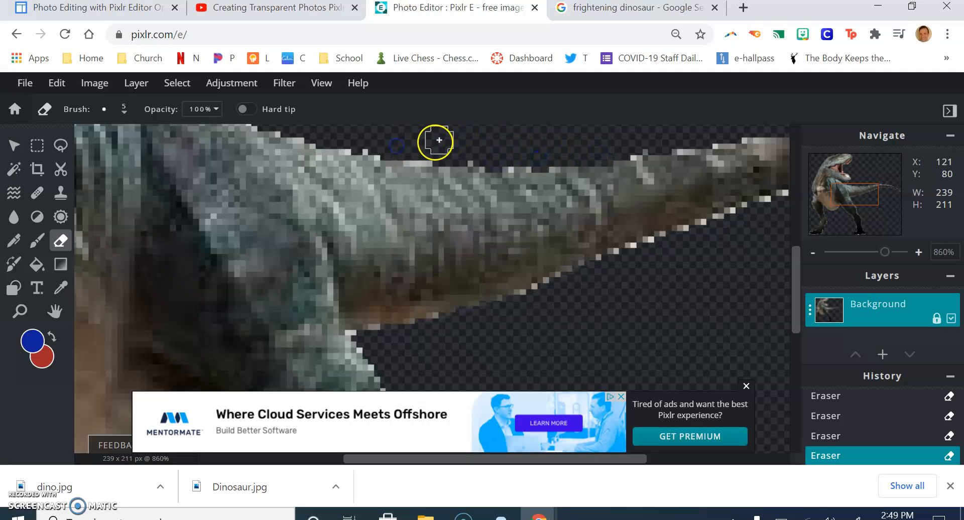
Zoom out to the whole image and unlock the Background layer.
left_click(856, 253)
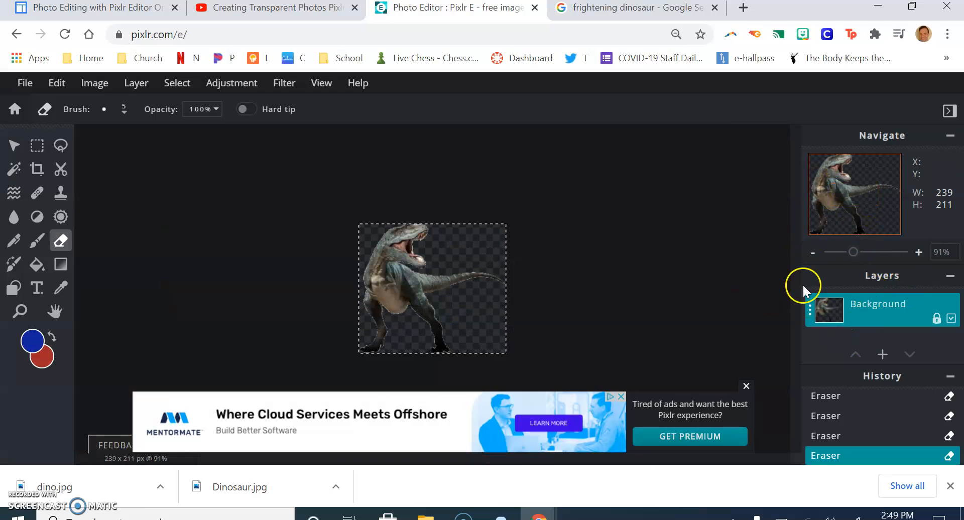
left_click(952, 318)
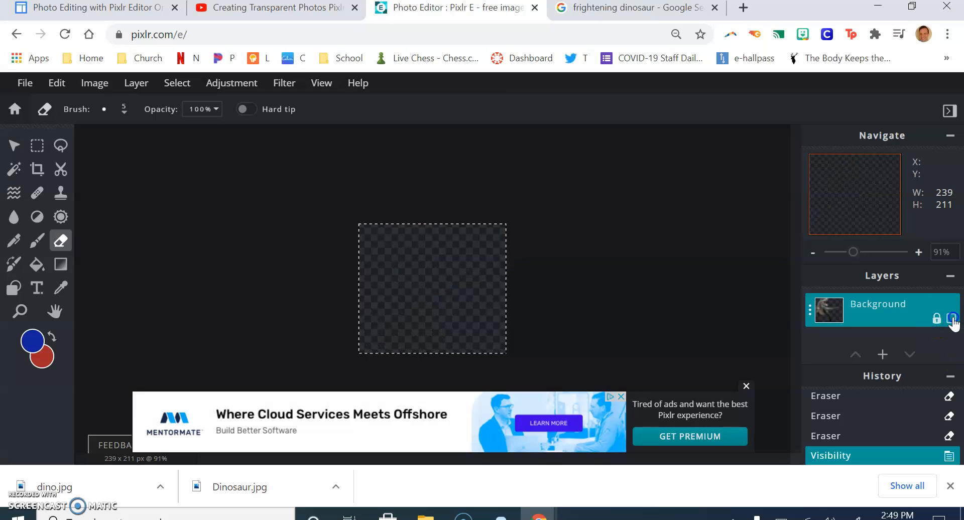
left_click(952, 317)
left_click(933, 321)
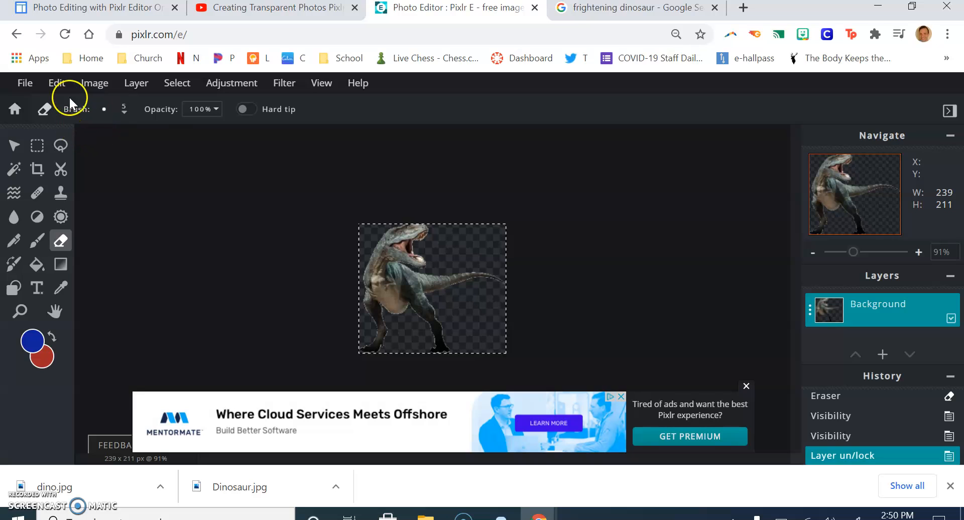
Save the image as a PNG with the file name Transparent Image- Dino DM.
left_click(21, 84)
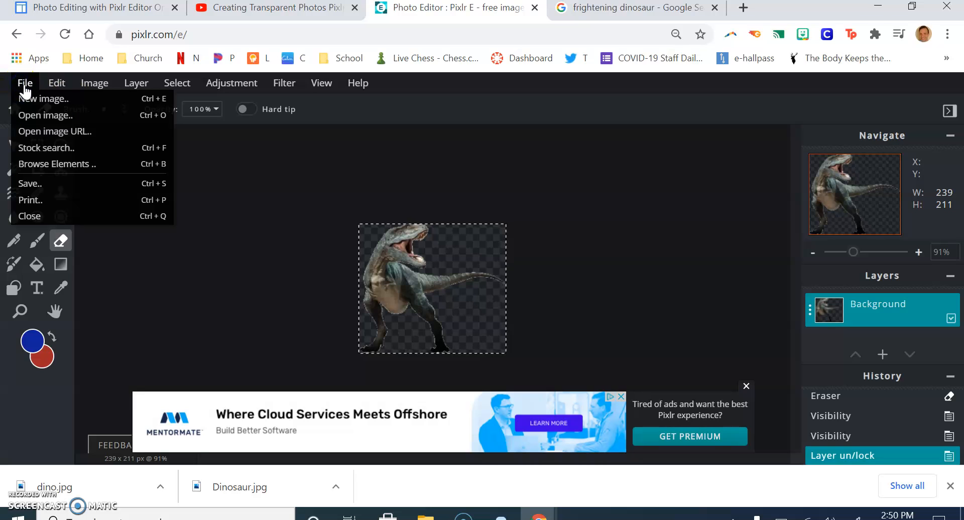
left_click(31, 183)
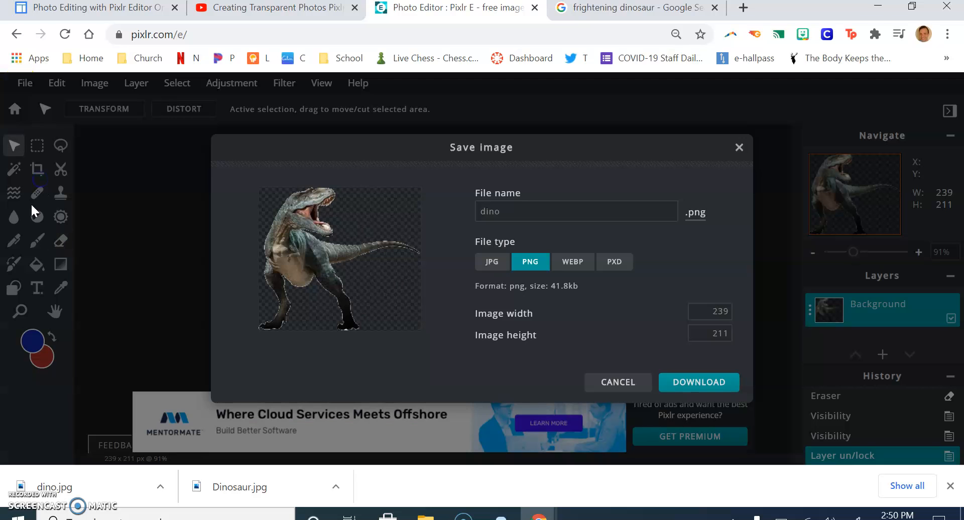
left_click(512, 214)
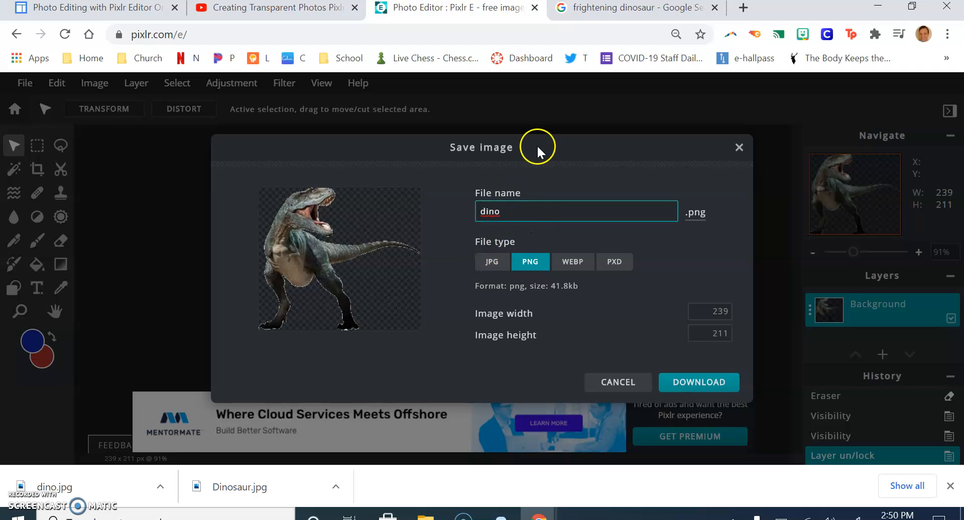
key("BackSpace")
key("BackSpace")
key("BackSpace")
key("BackSpace")
type("Transparent Image")
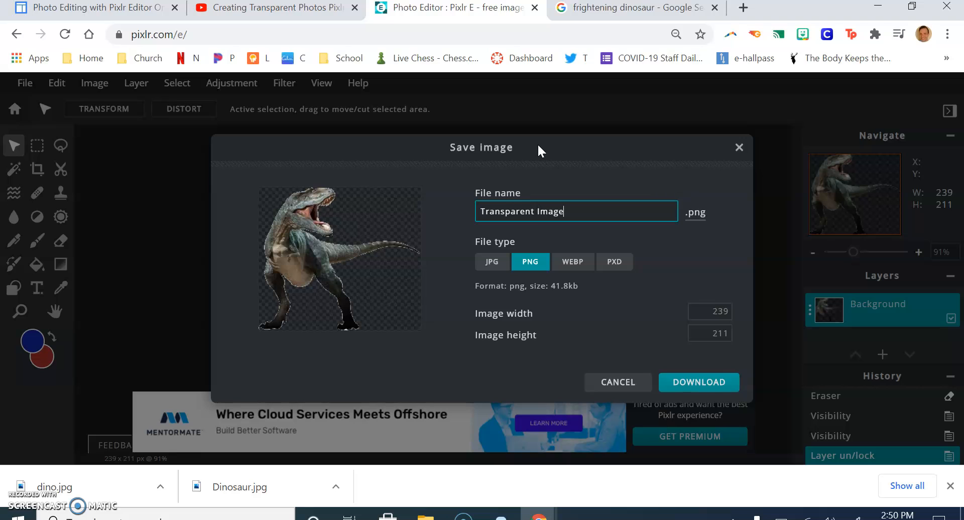
type("- Dino DM")
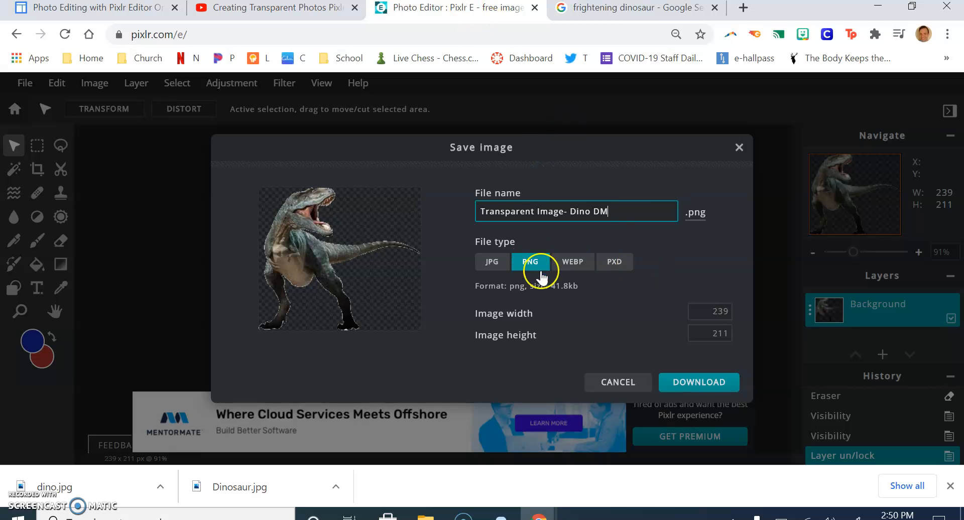
Download the PNG into the Desktop Trash folder and open the downloaded file.
left_click(701, 384)
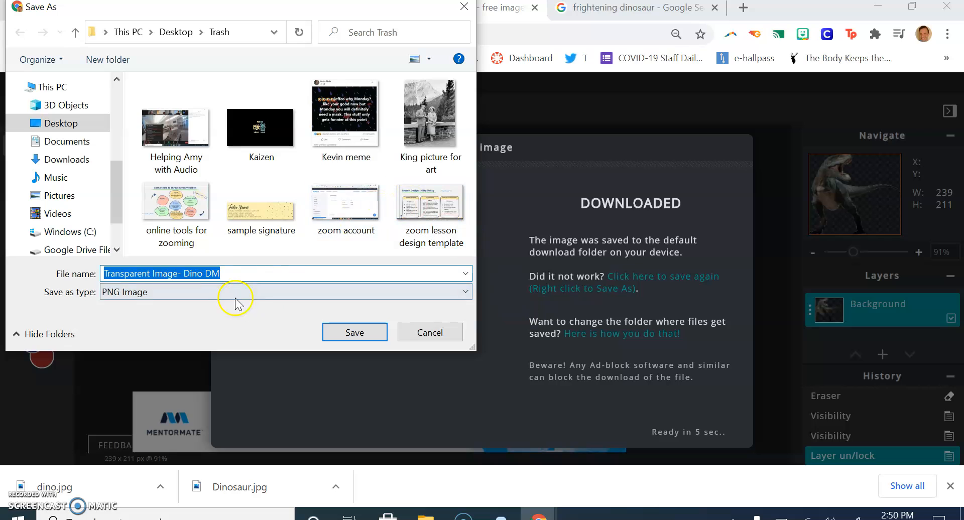
left_click(354, 332)
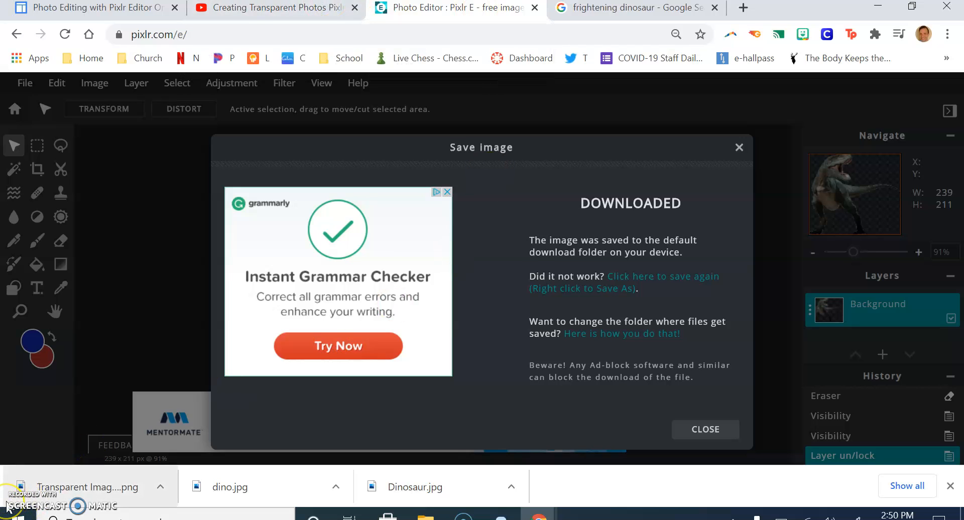
left_click(44, 496)
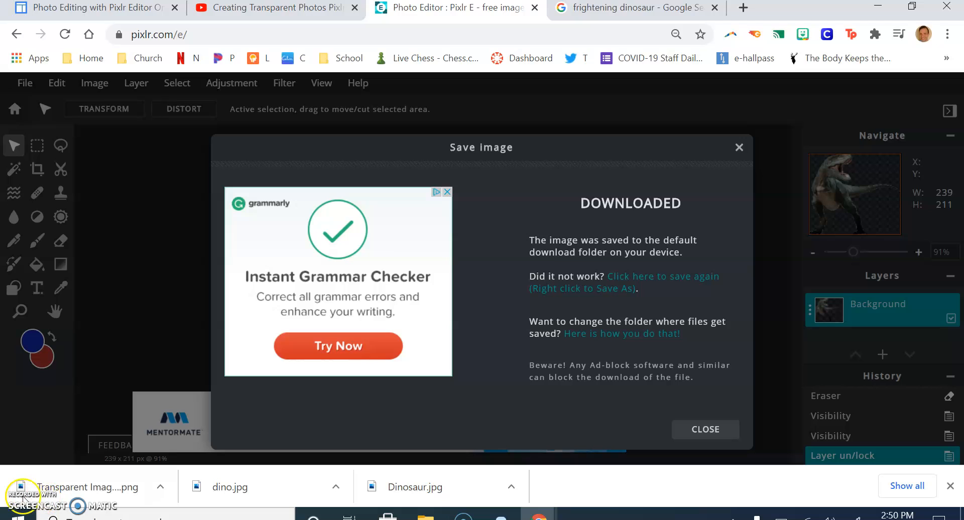